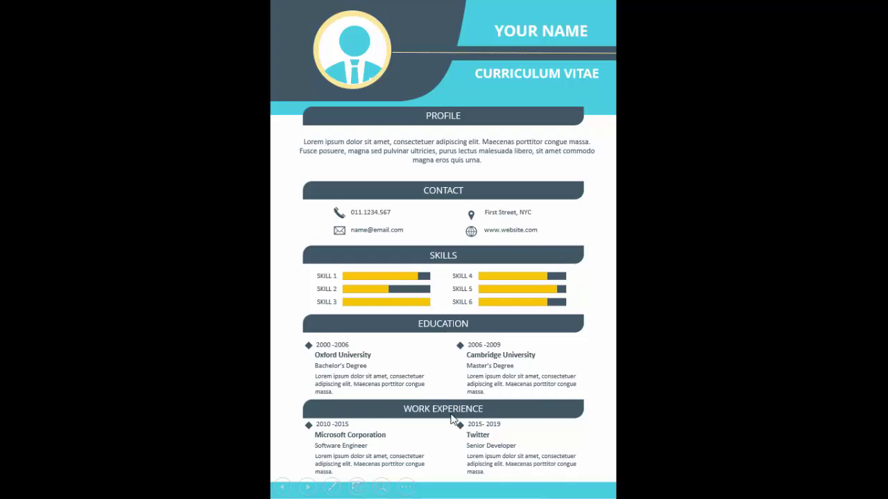
Step: Leave the finished CV slideshow preview and return to the blank slide 2
click(686, 275)
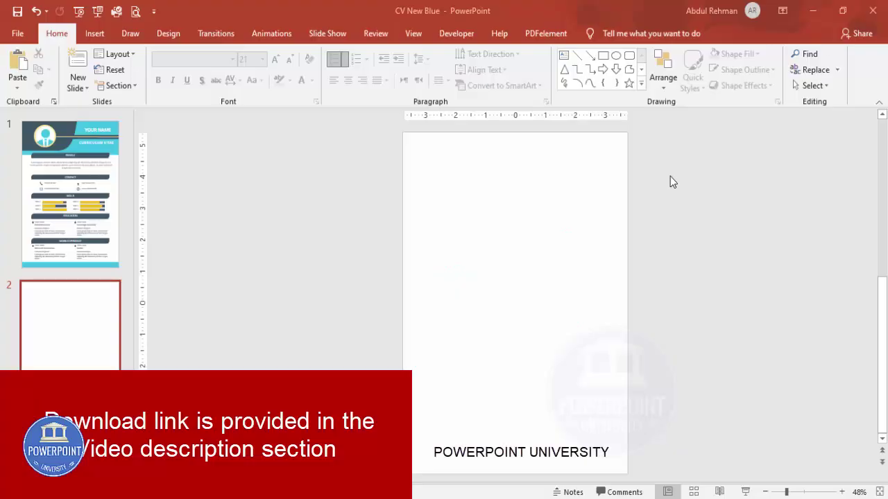
Step: Set a custom slide size of A4 Paper (210x297 mm), portrait, 7.5 × 10.833 in
click(169, 36)
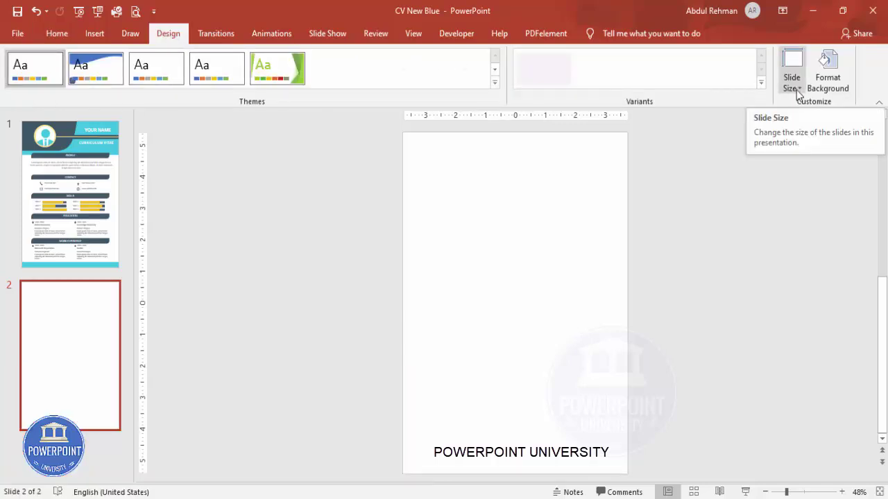
click(795, 90)
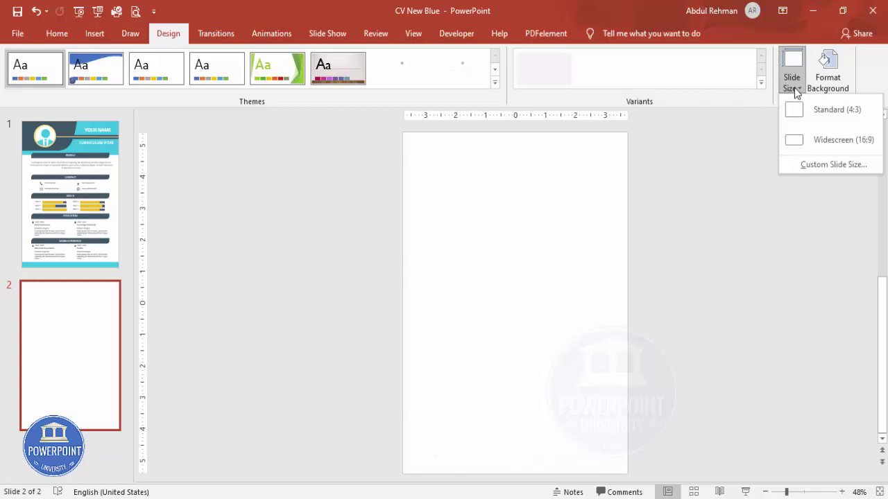
click(834, 165)
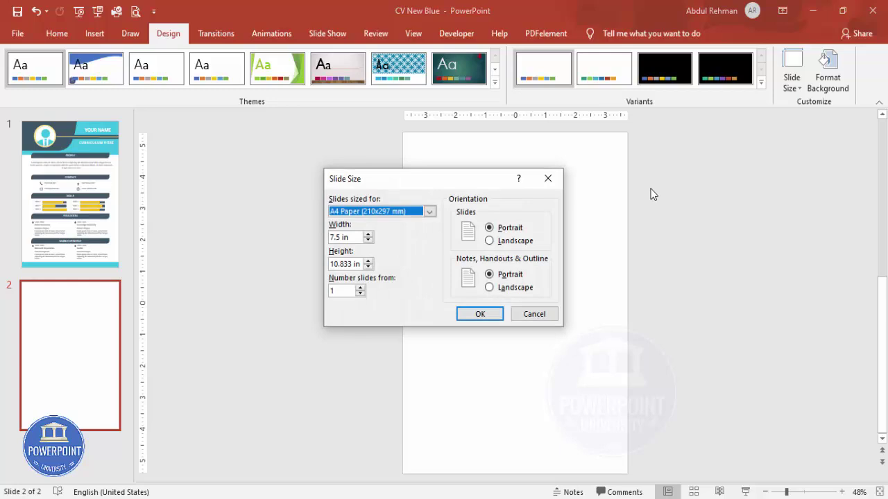
click(430, 211)
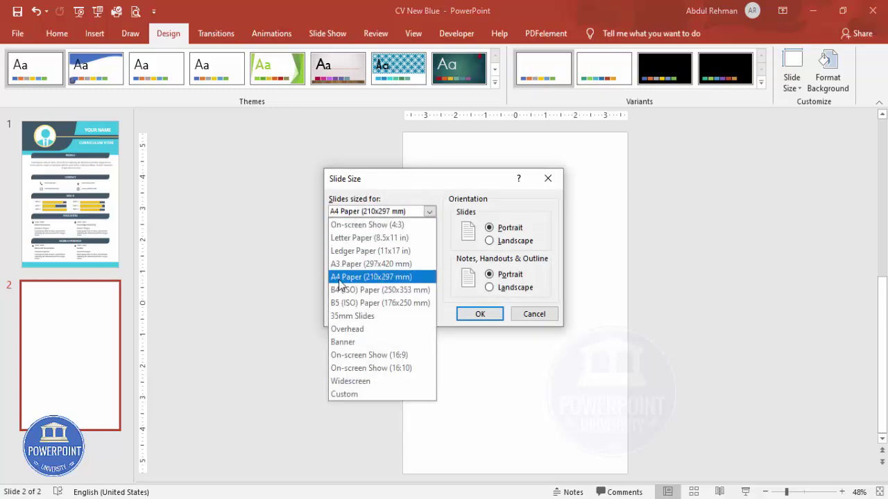
click(365, 277)
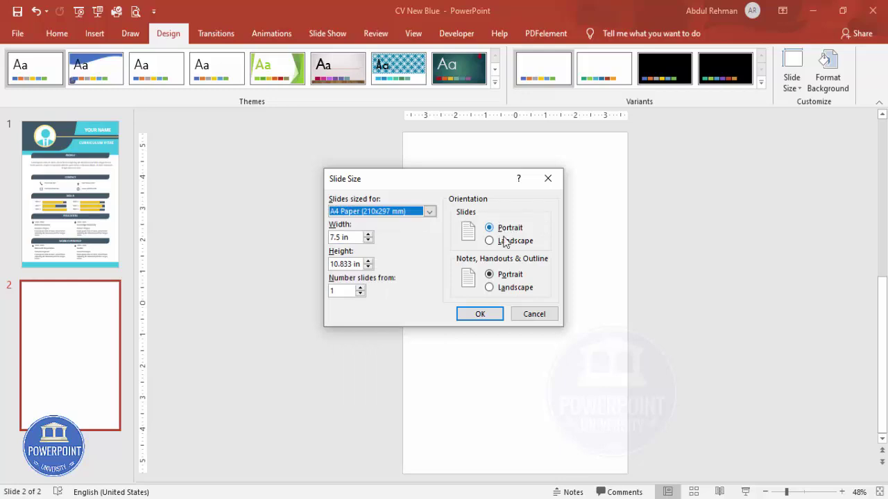
click(478, 315)
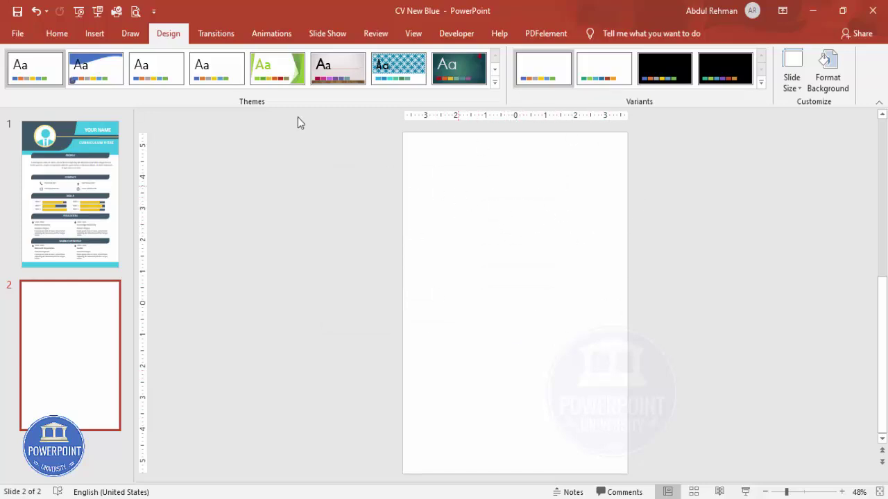
click(95, 35)
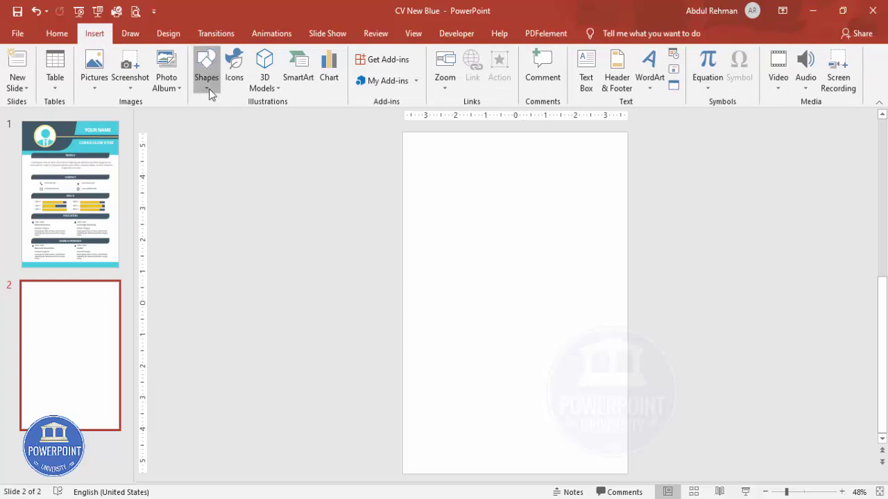
Step: Draw a 2.07 × 3.39 in top-left rectangle filled Blue-Gray with no outline
click(208, 84)
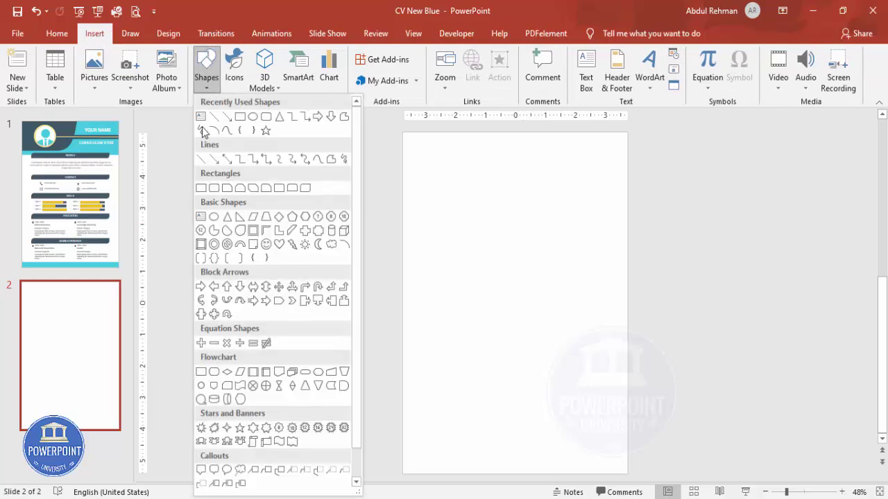
click(200, 189)
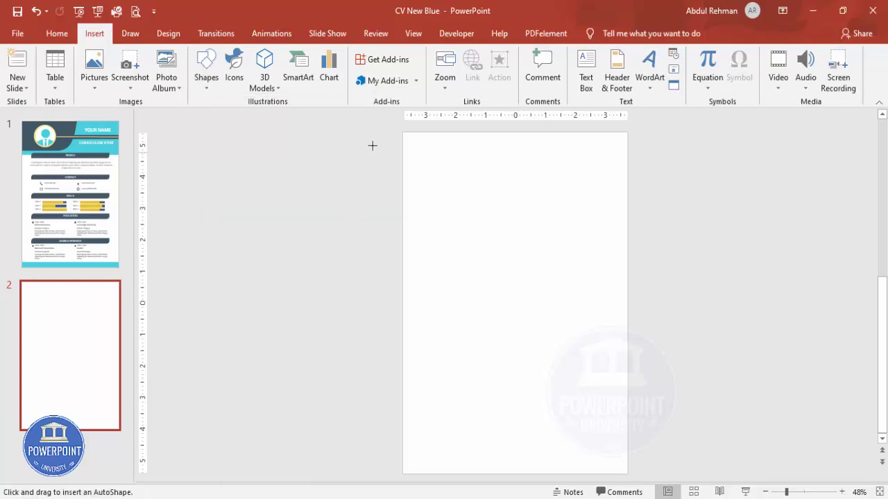
mouse_move(400, 132)
mouse_down()
mouse_move(460, 159)
mouse_move(505, 200)
mouse_up()
click(362, 70)
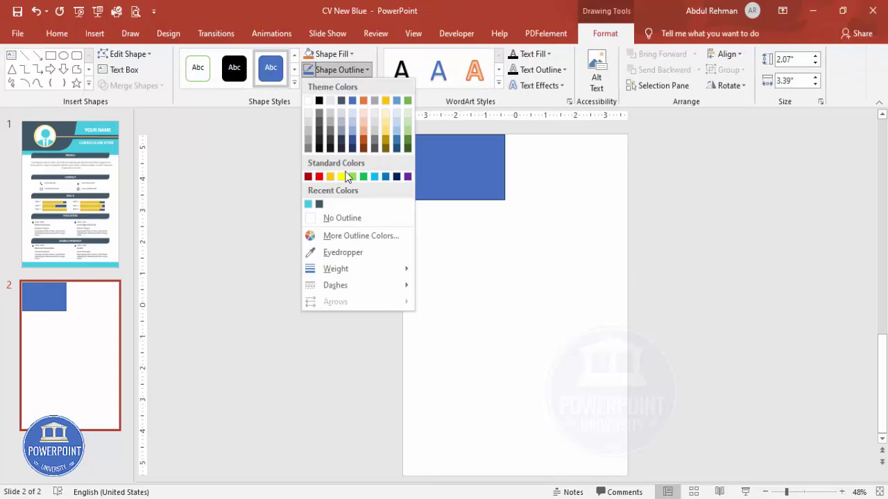
click(339, 218)
click(332, 55)
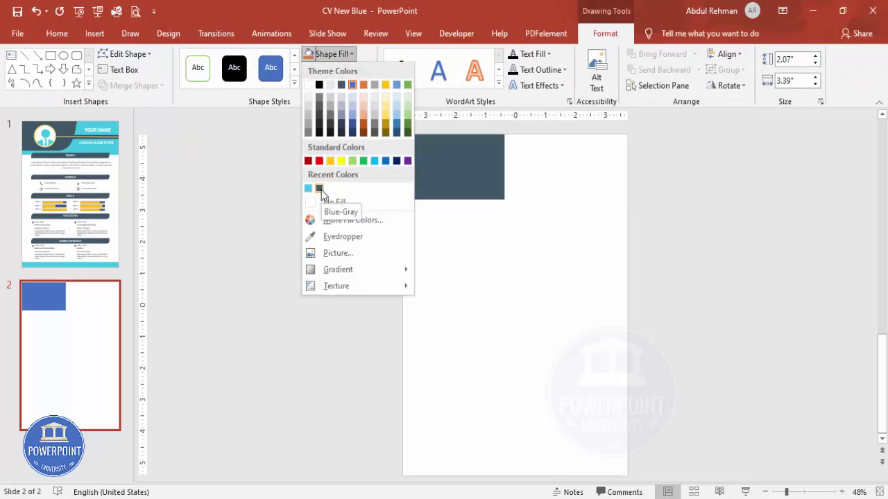
click(320, 190)
click(541, 205)
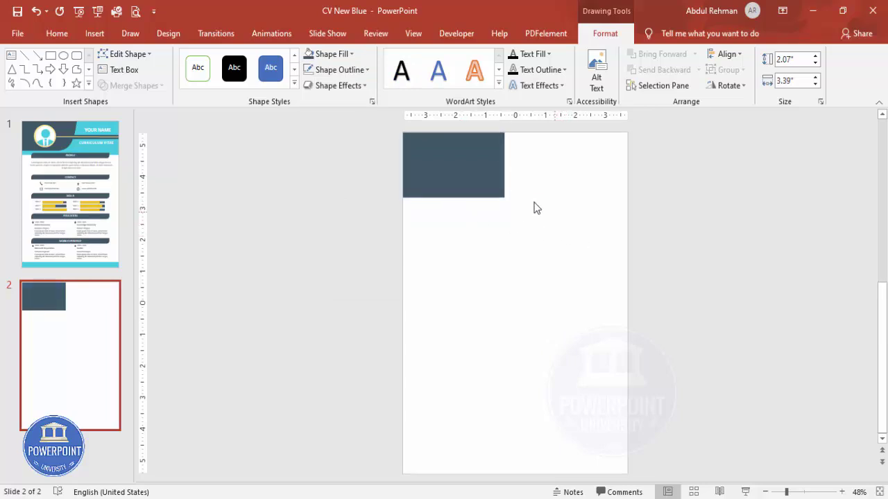
click(97, 33)
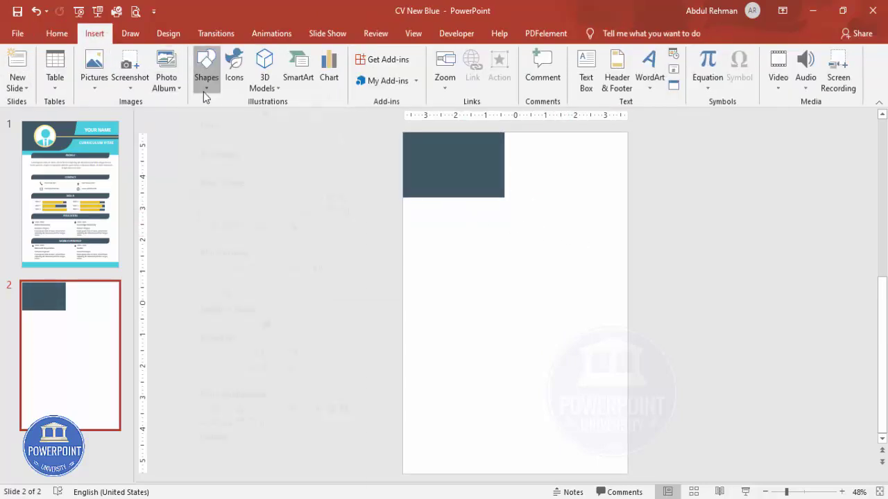
Step: Add a vertically flipped Blue-Gray right triangle, no outline, against the rectangle's right edge
click(203, 91)
click(240, 217)
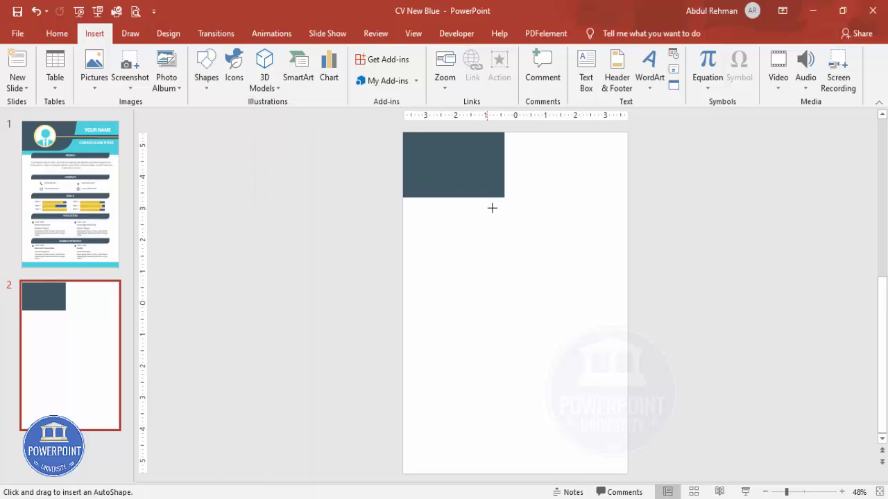
mouse_move(505, 198)
mouse_down()
mouse_move(527, 174)
mouse_move(541, 133)
mouse_up()
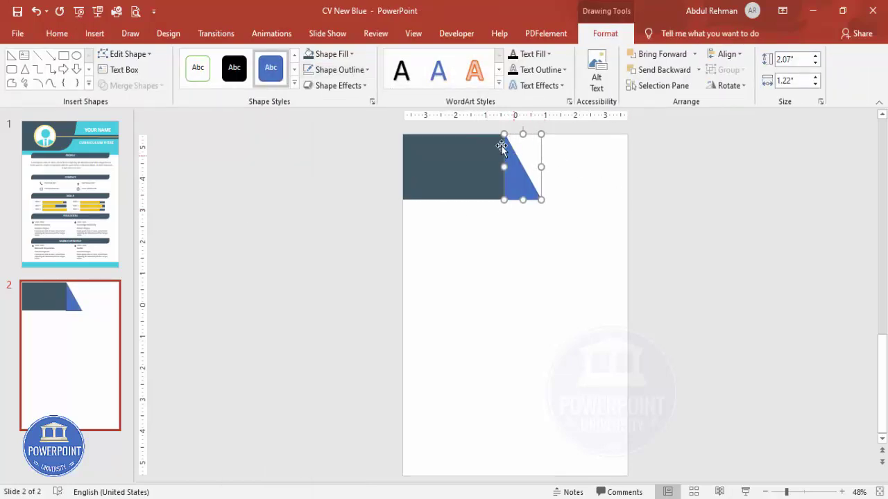
click(339, 69)
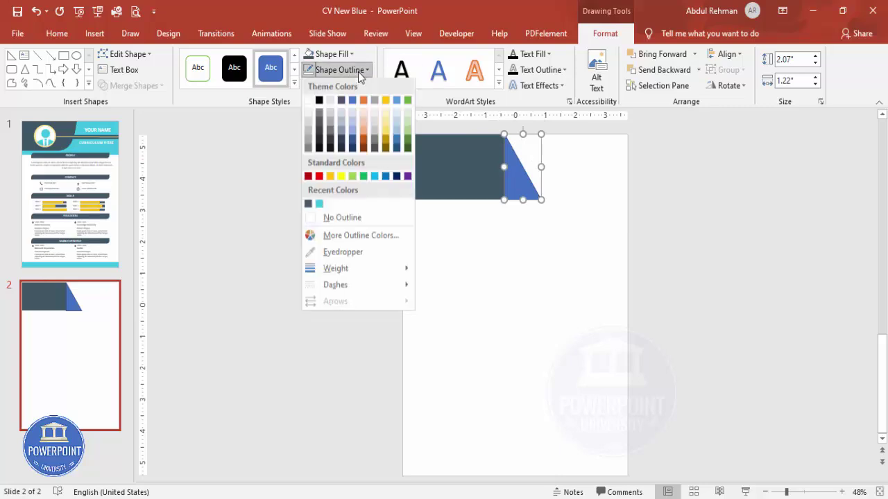
click(357, 219)
click(310, 54)
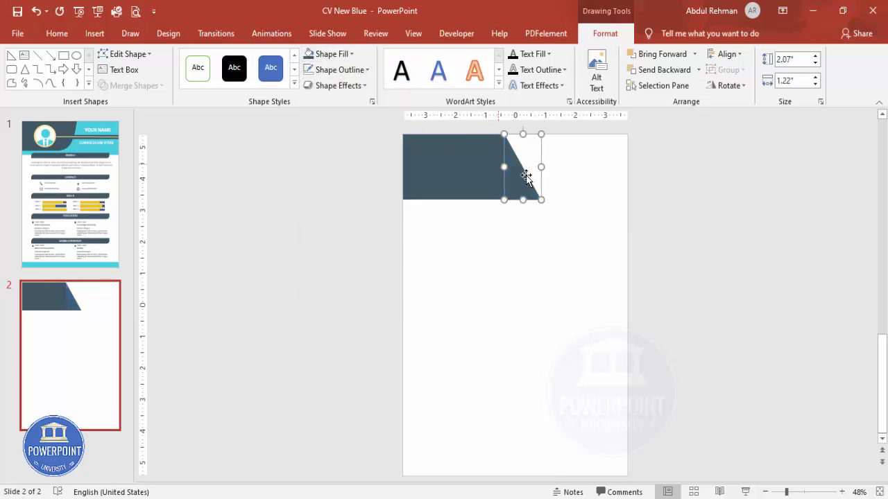
click(727, 86)
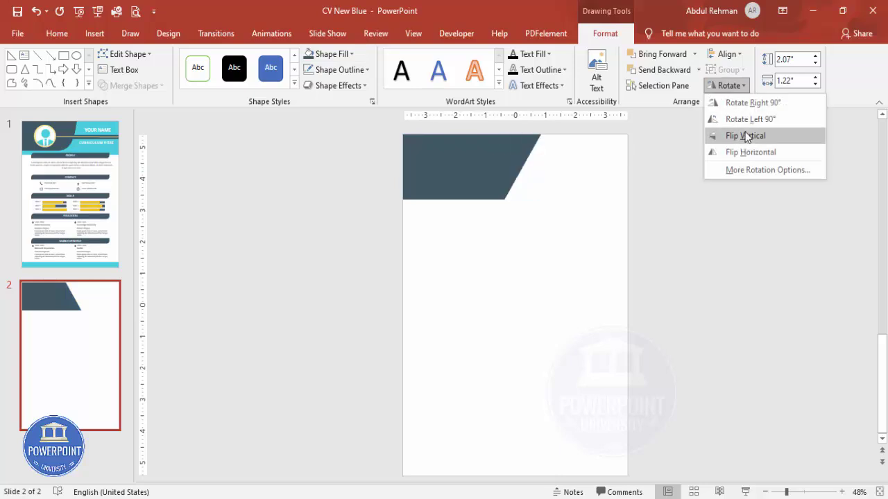
click(771, 137)
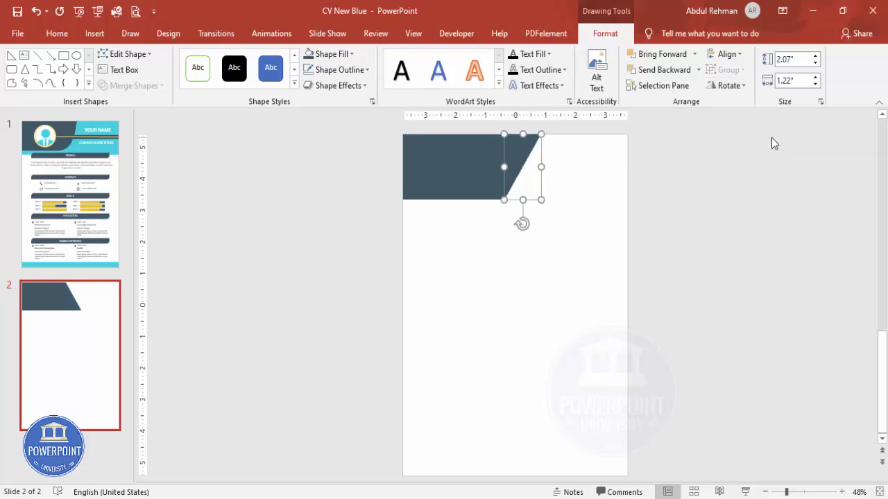
click(812, 493)
Step: Bend the triangle's slanted edge into a smooth curve using Edit Points
click(470, 443)
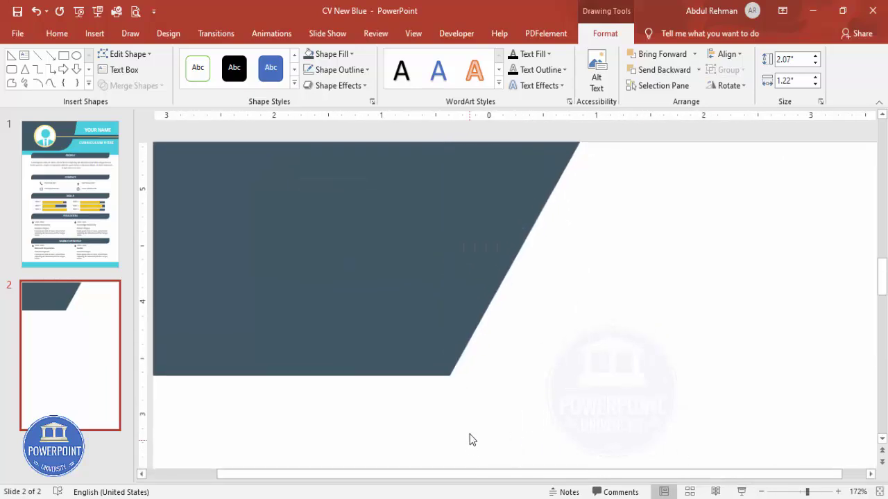
click(469, 287)
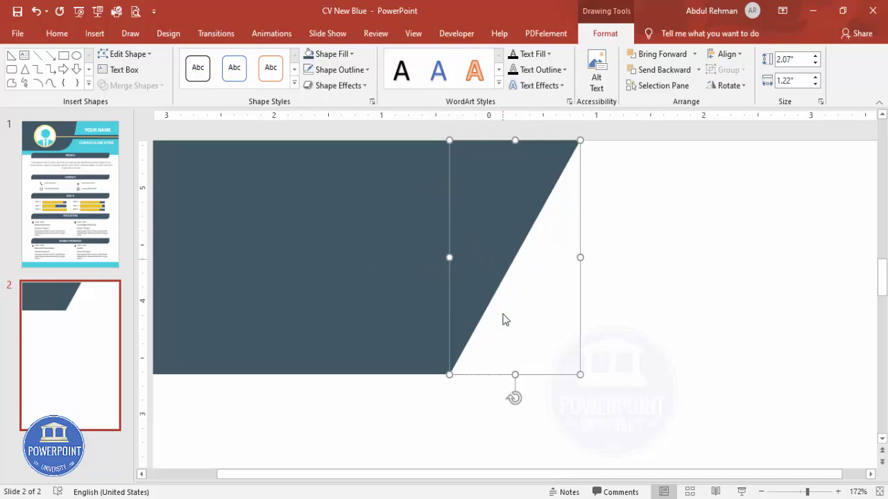
drag(515, 375, 517, 403)
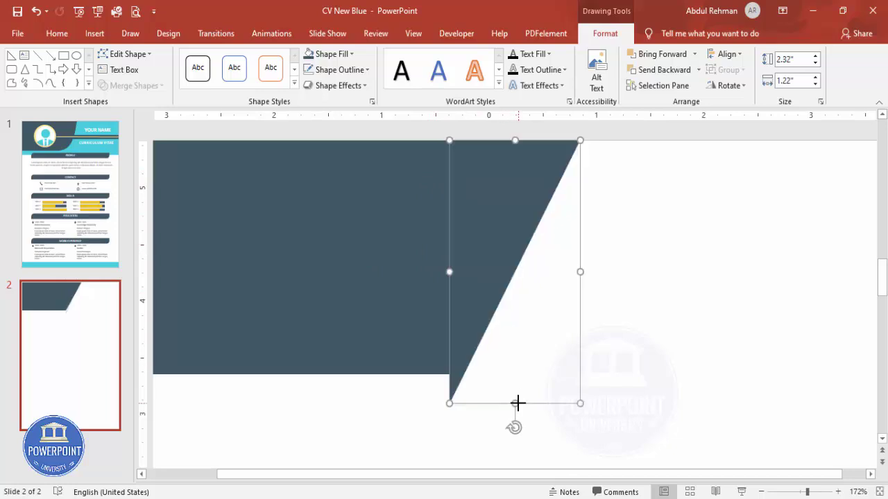
key(ctrl+z)
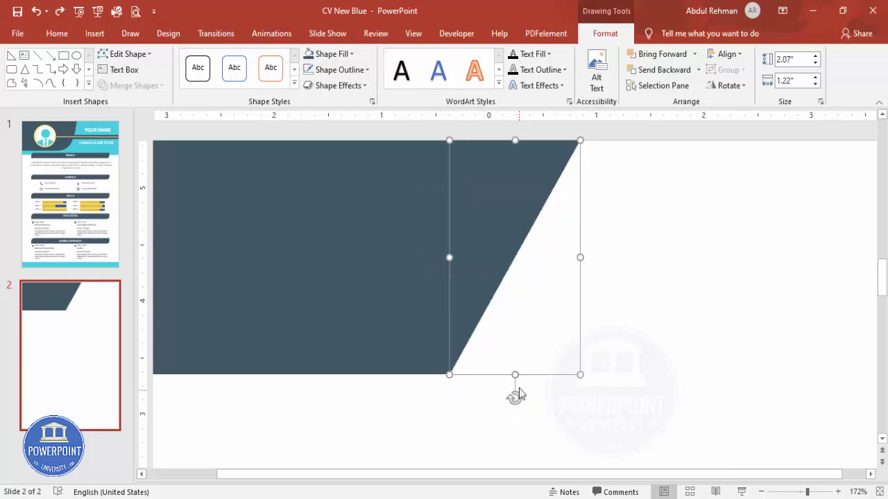
right_click(495, 277)
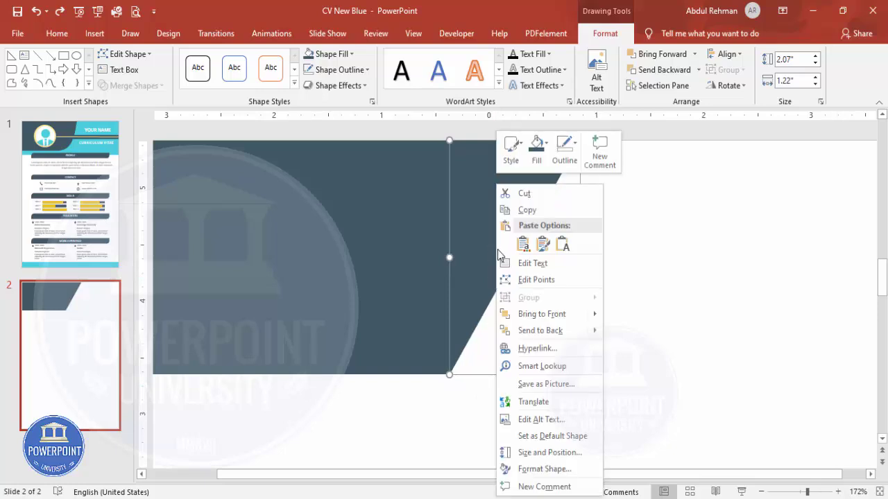
click(540, 281)
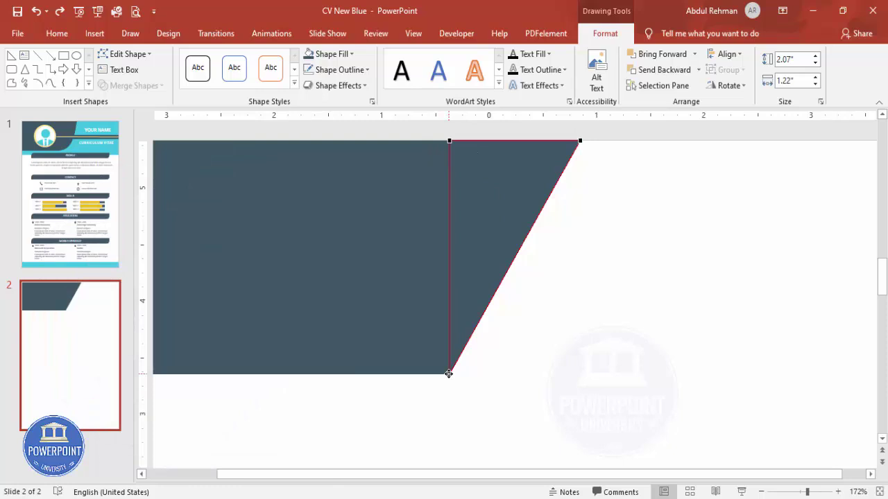
drag(492, 296, 535, 324)
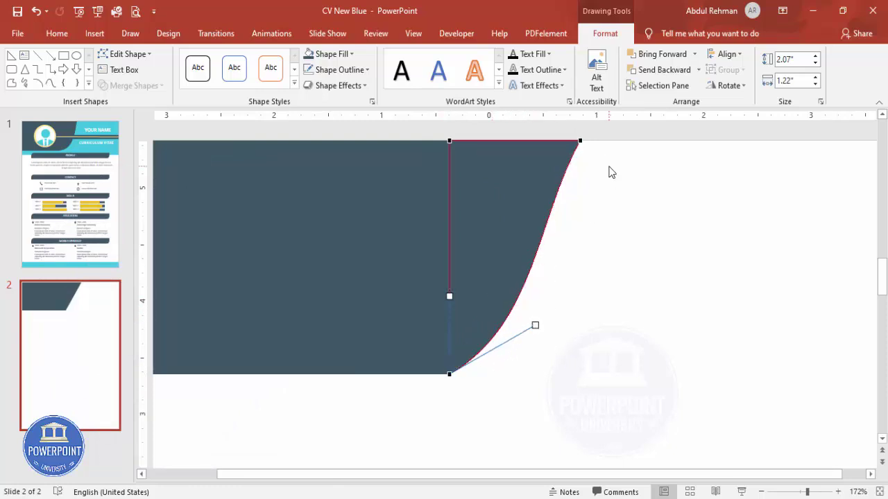
click(580, 142)
drag(538, 220, 562, 233)
click(631, 245)
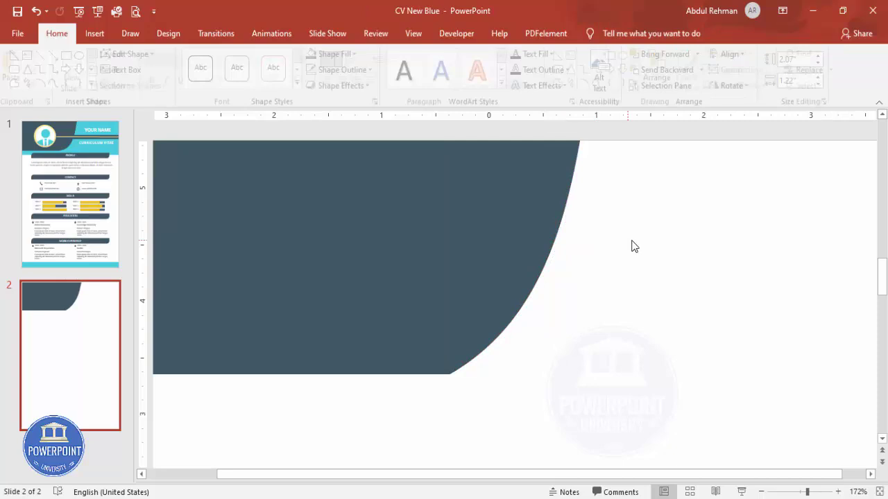
Step: Union the curved triangle and rectangle into one 2.07 × 4.61 in header shape
click(499, 219)
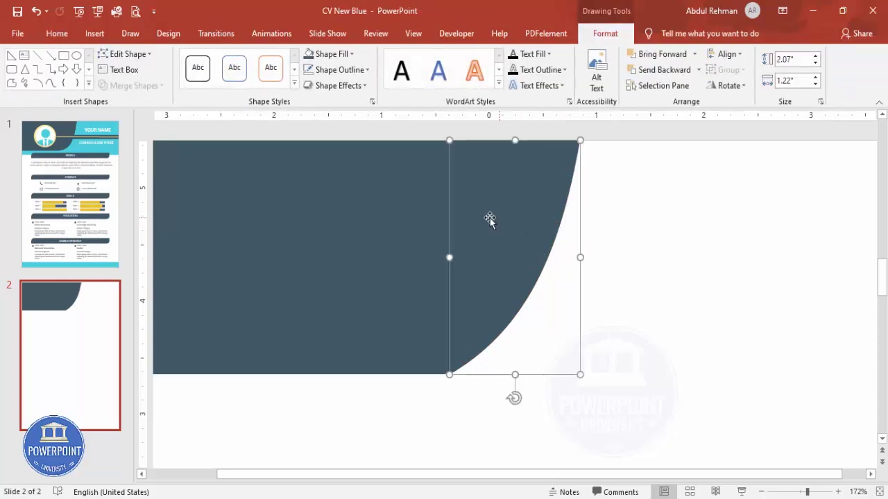
shift+click(355, 219)
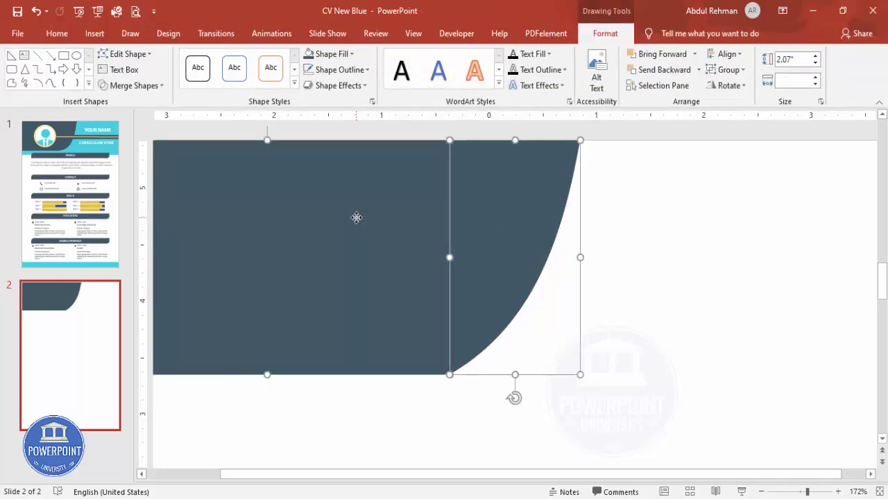
click(872, 492)
click(142, 85)
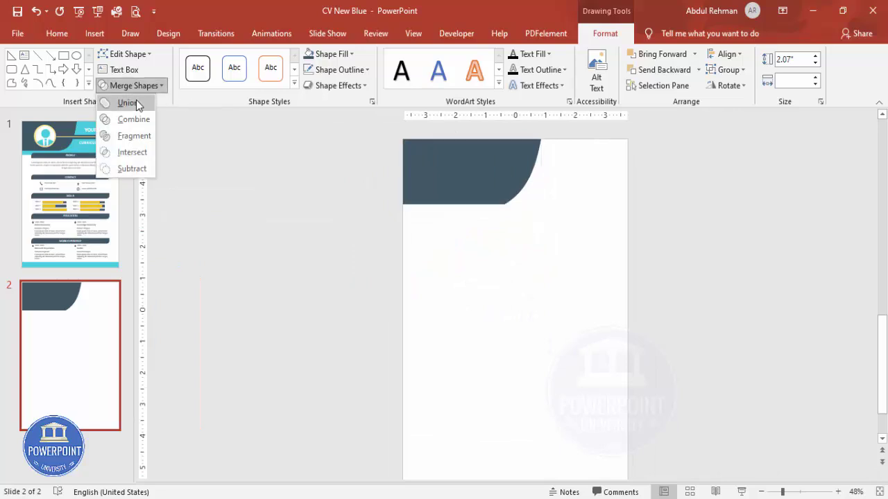
click(136, 103)
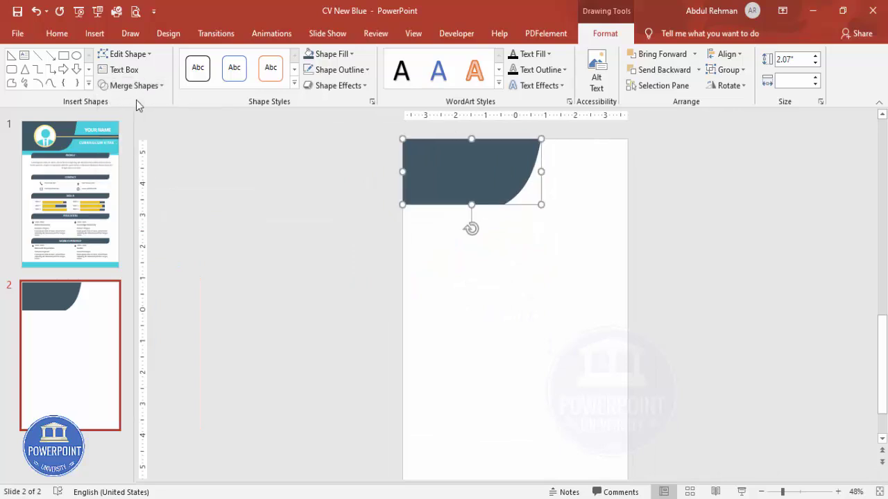
click(264, 221)
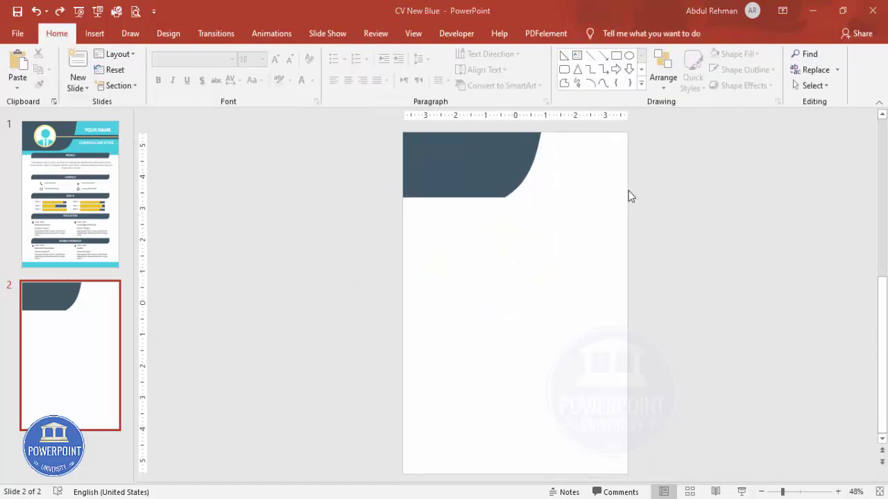
Step: Add a 2.57 × 7.5 in Turquoise band across the top, no outline, sent to back
click(94, 34)
click(205, 87)
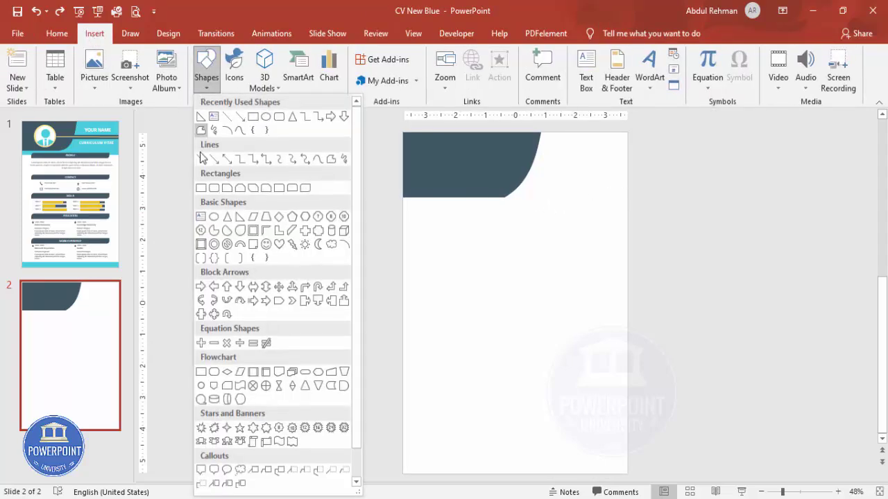
click(201, 189)
drag(402, 132, 625, 214)
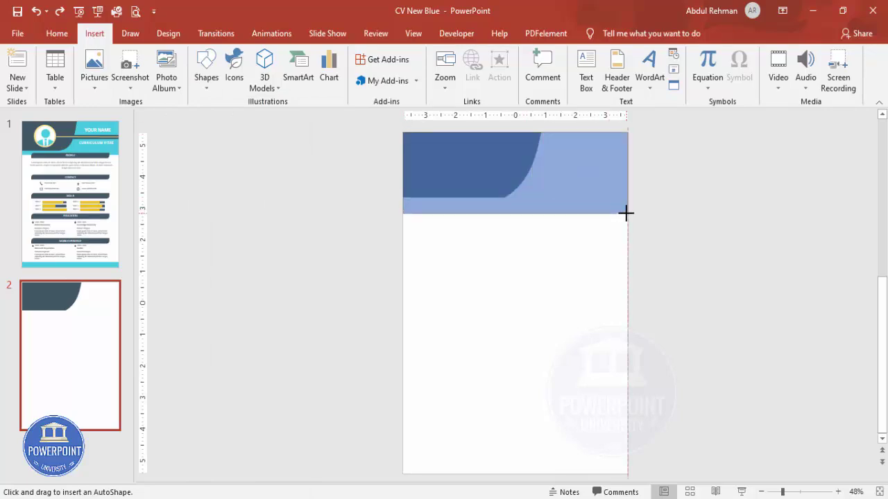
drag(626, 213, 626, 213)
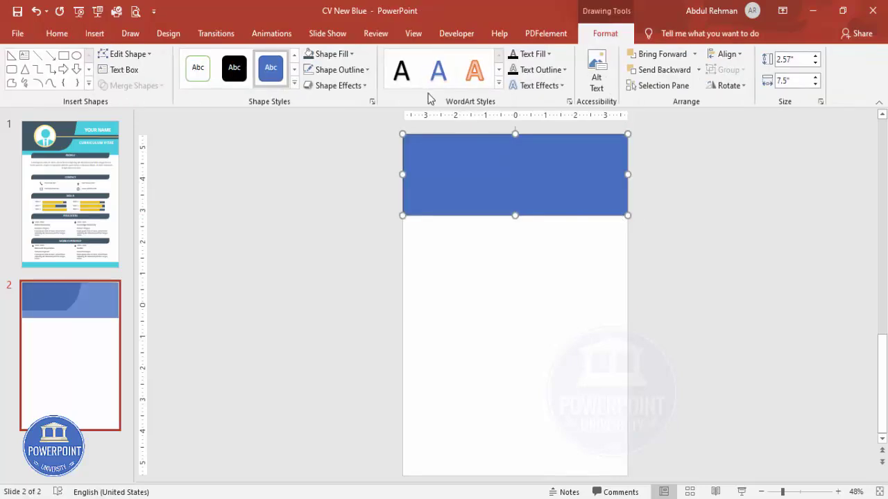
click(333, 69)
click(346, 217)
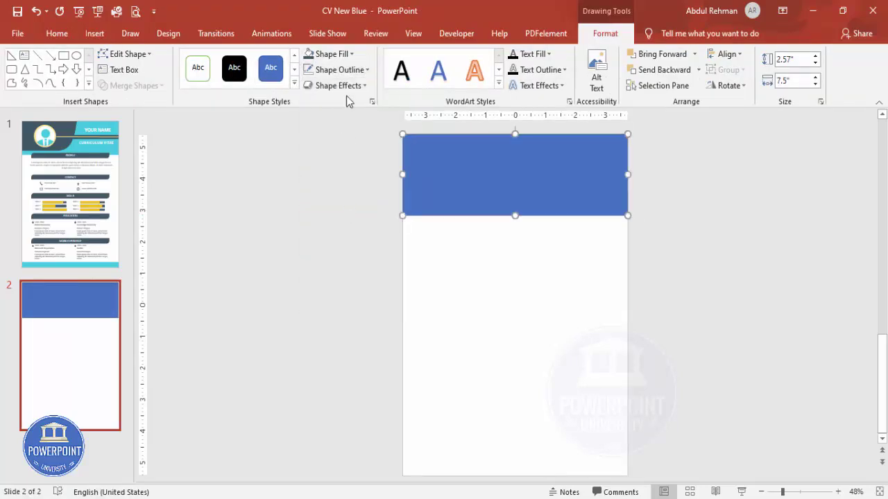
click(330, 53)
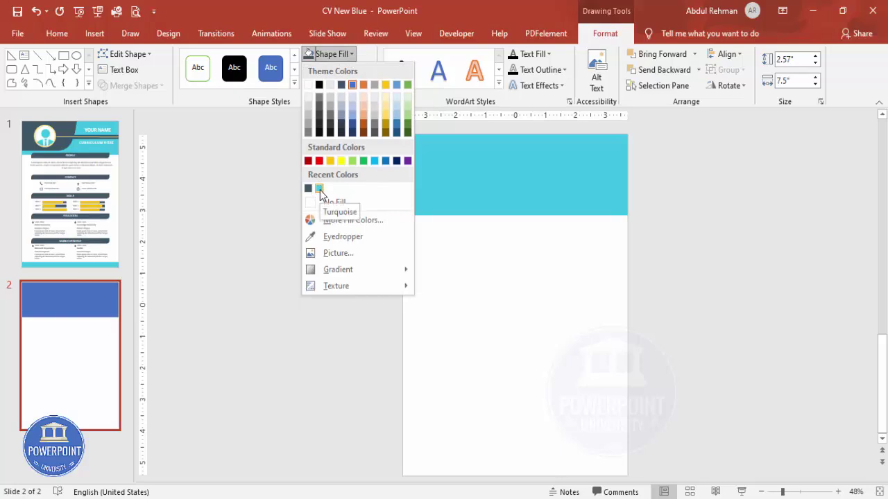
click(319, 189)
click(698, 69)
click(679, 102)
click(707, 164)
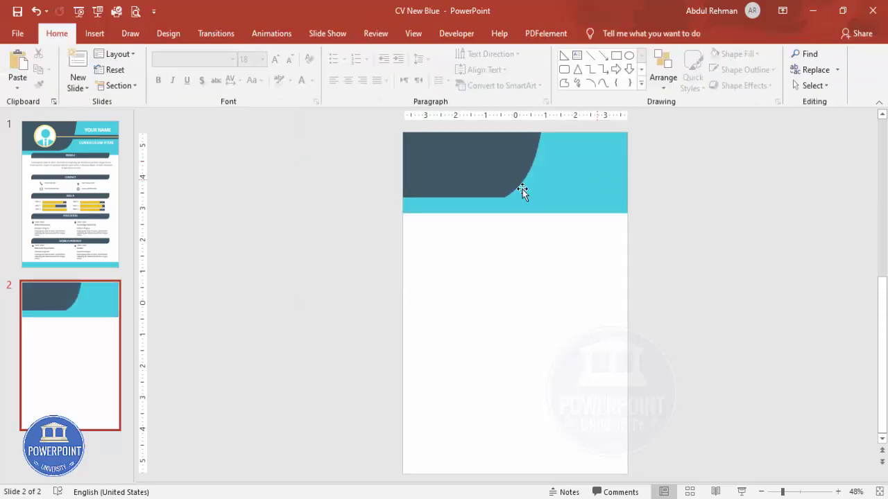
Step: Slightly reshape the dark shape's curve by moving its bottom vertex with Edit Points
click(517, 160)
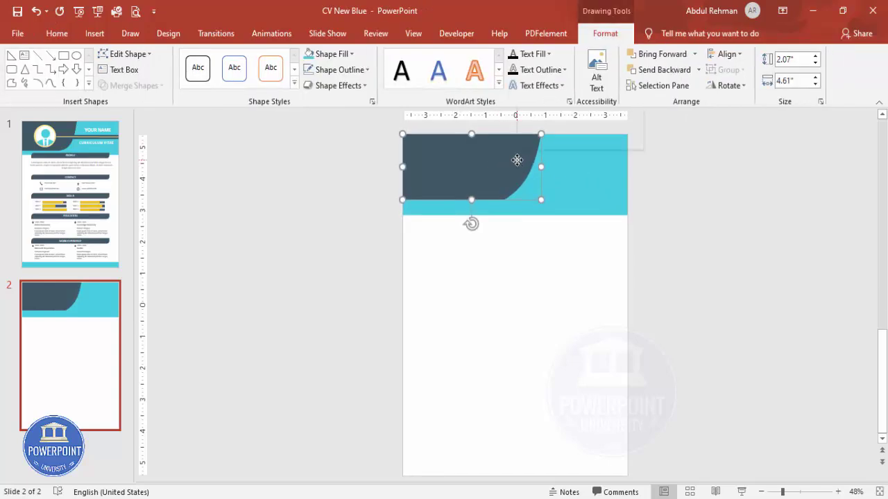
right_click(518, 160)
click(579, 256)
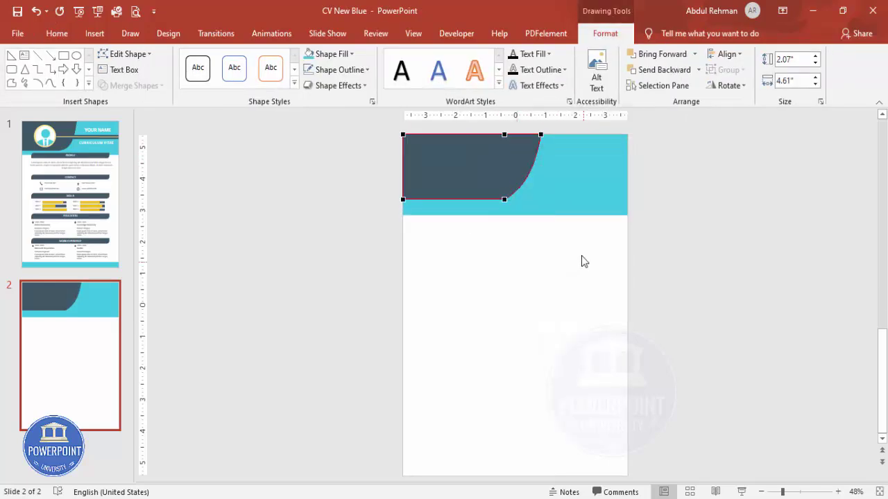
click(507, 198)
drag(529, 184, 531, 188)
click(664, 197)
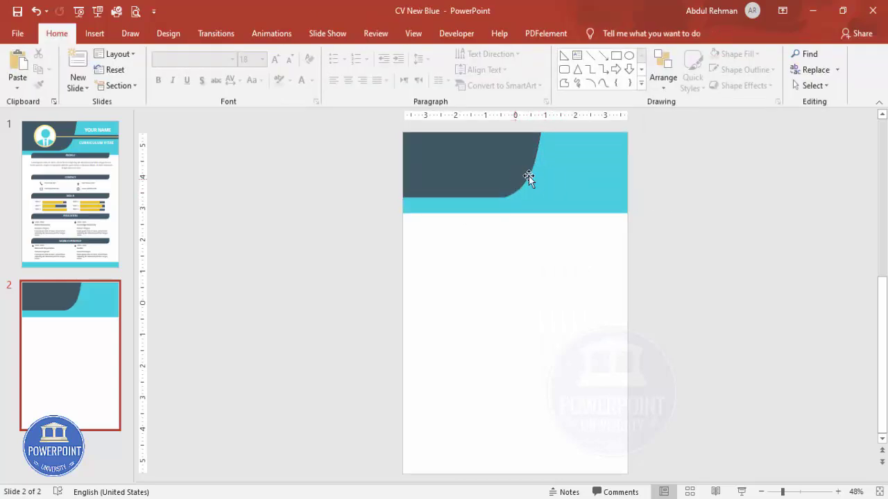
Step: Draw a thin 0.44 × 3.59 in dark blue-gray bar, no outline, to the slide's right edge
click(94, 34)
click(205, 76)
click(213, 188)
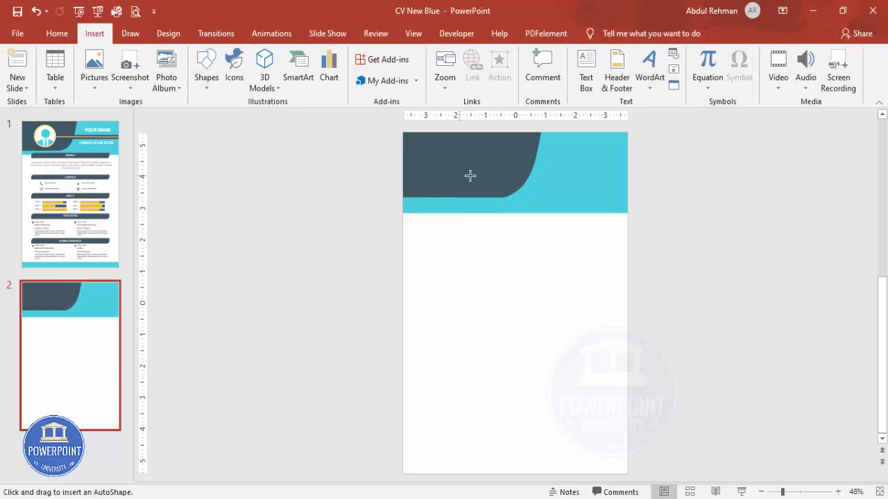
drag(519, 158, 590, 170)
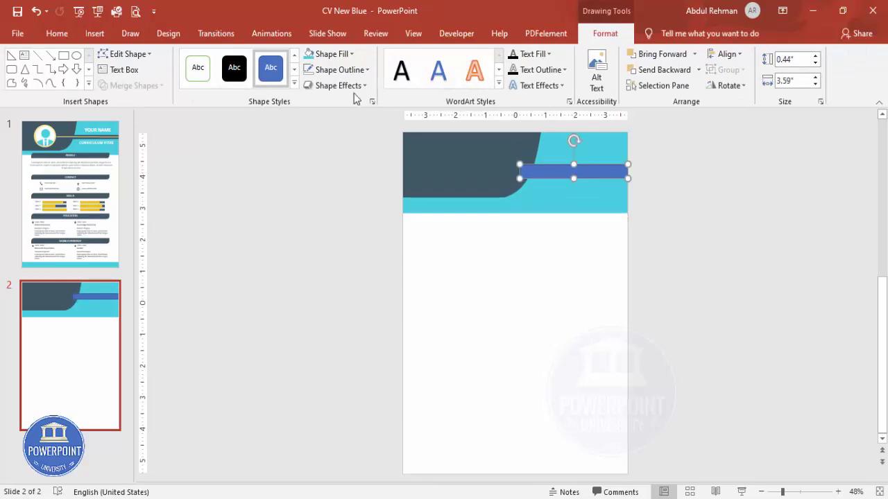
click(355, 70)
click(347, 215)
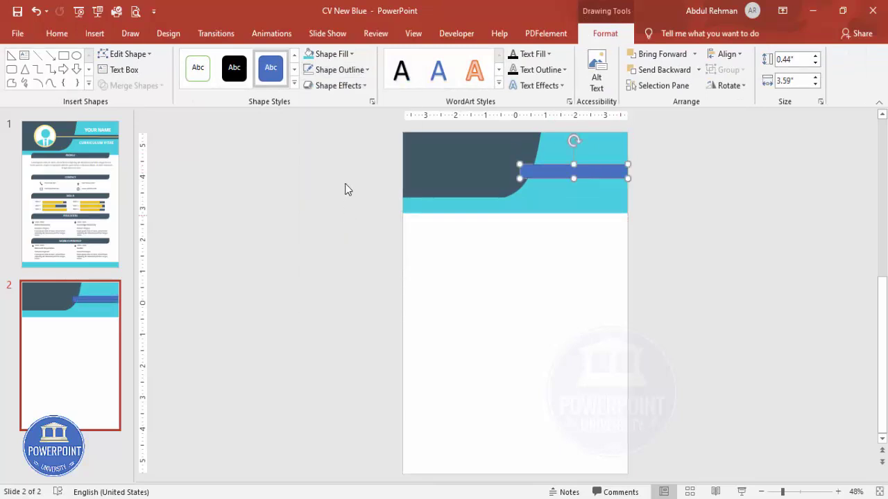
click(326, 57)
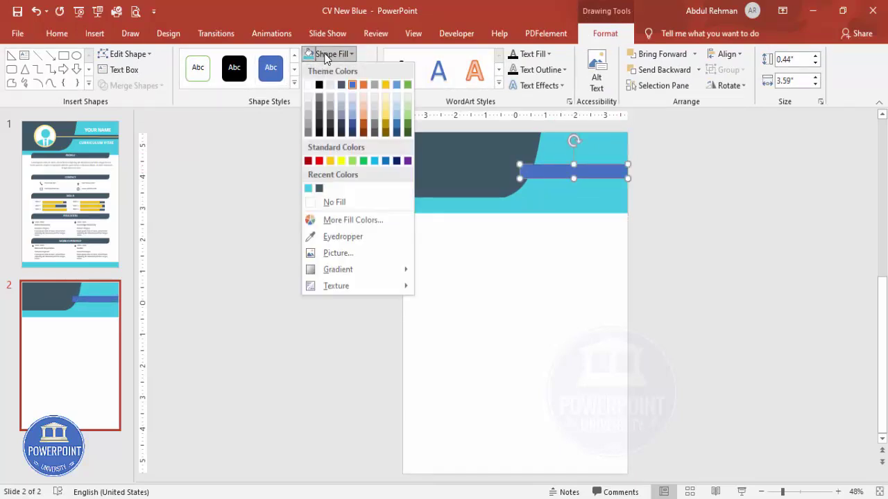
click(319, 189)
click(711, 204)
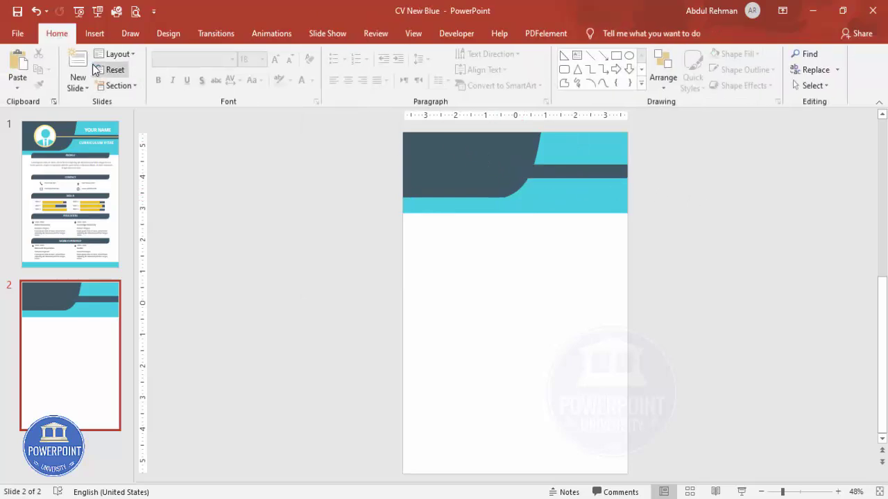
Step: Add a 1.7 in circle filled White, Darker 5% with a thick gold outline
click(90, 34)
click(211, 88)
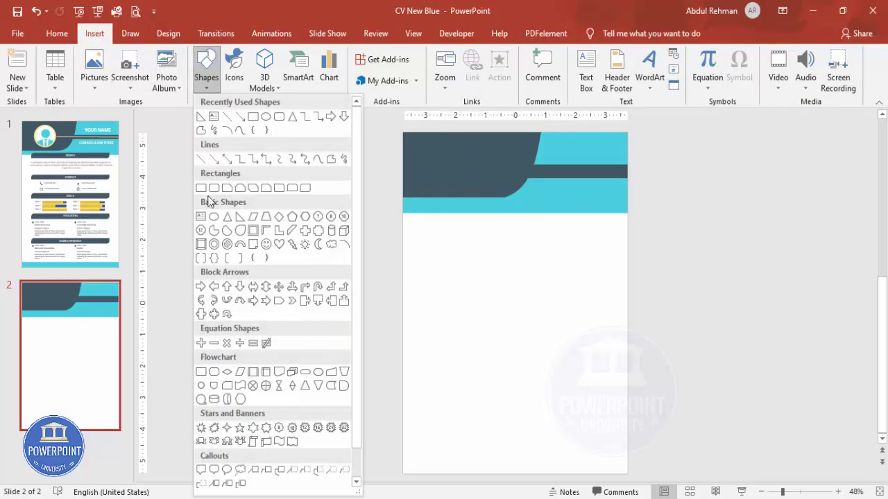
click(214, 218)
mouse_move(443, 144)
mouse_down()
mouse_move(489, 197)
mouse_move(467, 164)
mouse_up()
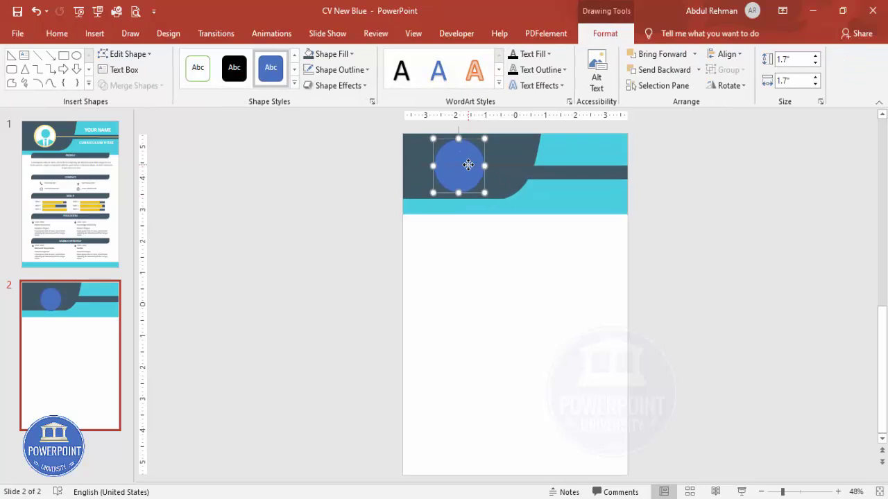
click(353, 70)
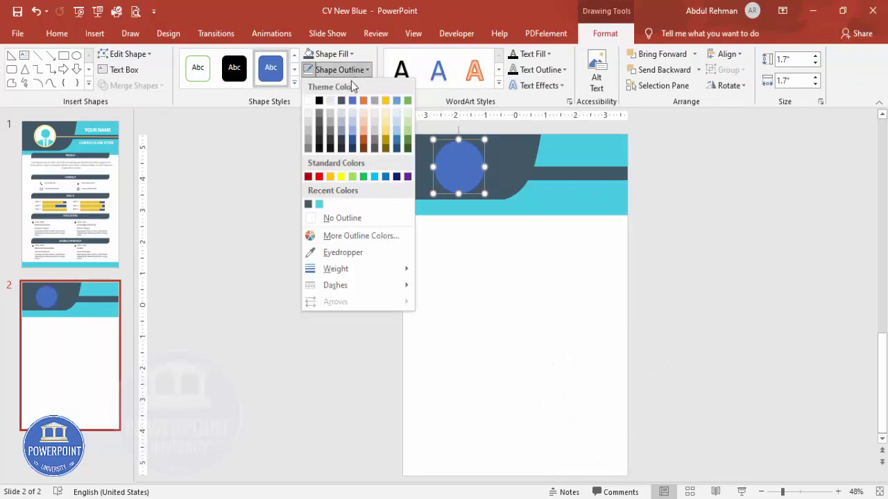
click(330, 177)
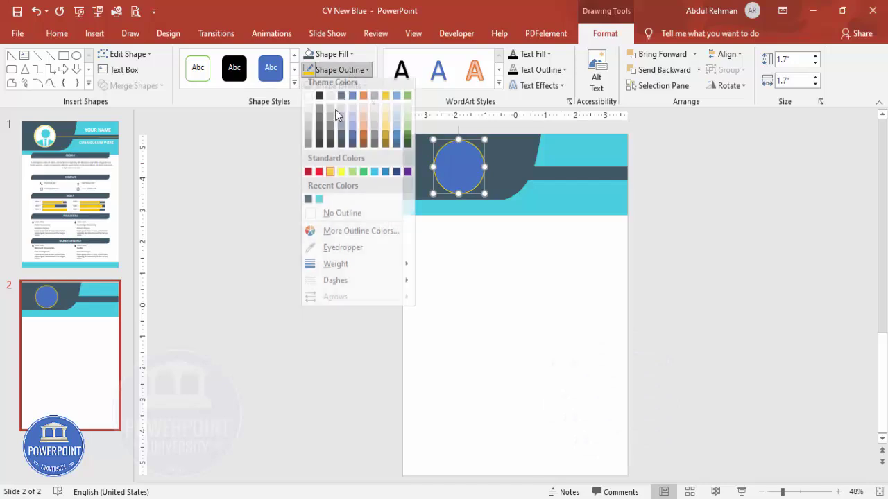
mouse_move(352, 268)
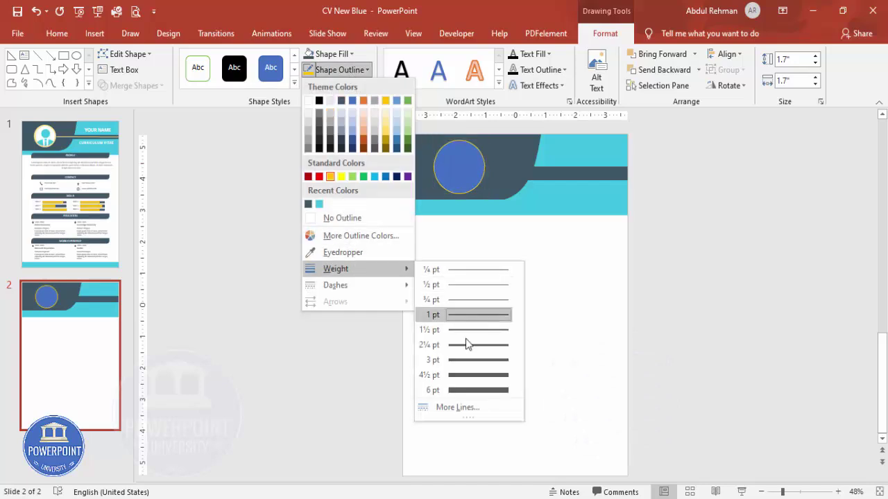
click(478, 375)
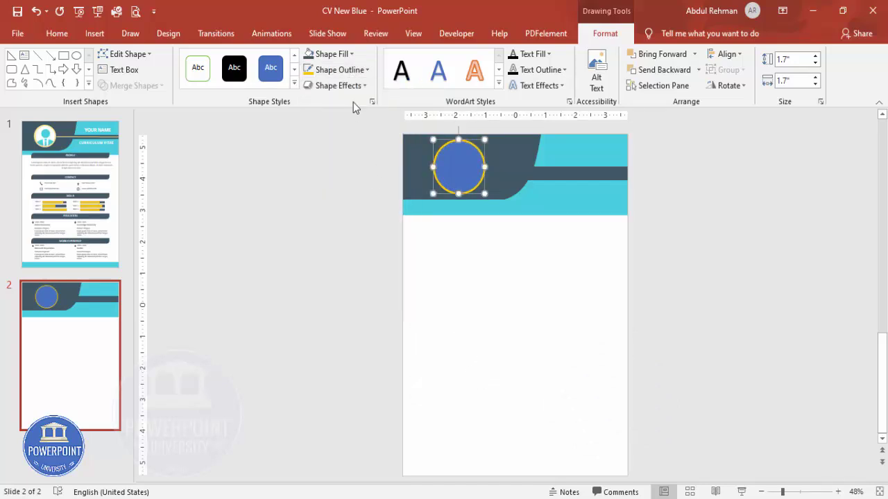
click(338, 54)
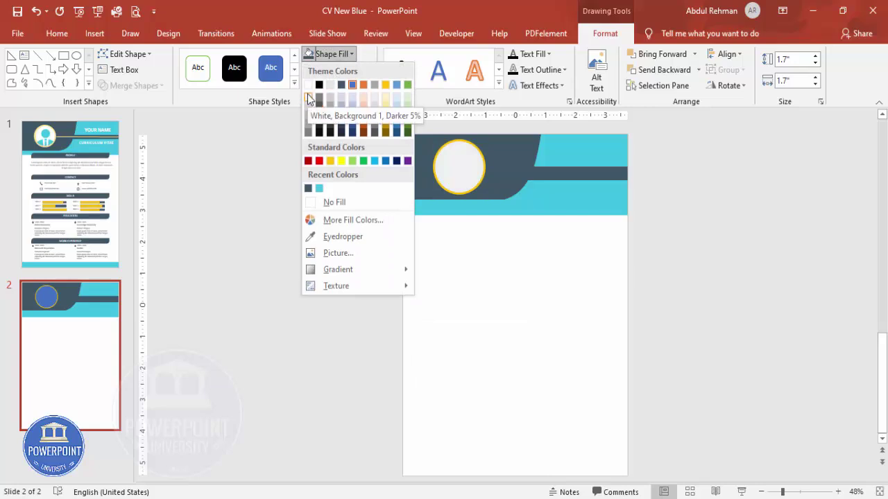
click(310, 98)
click(649, 232)
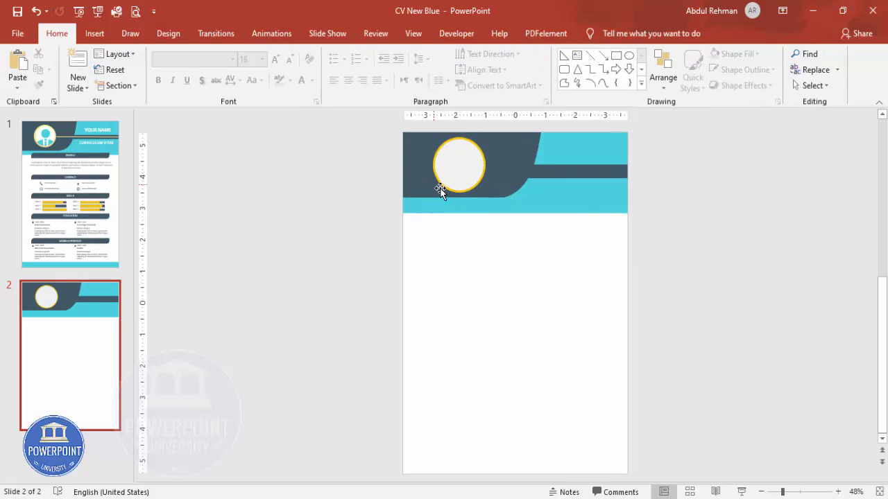
click(94, 33)
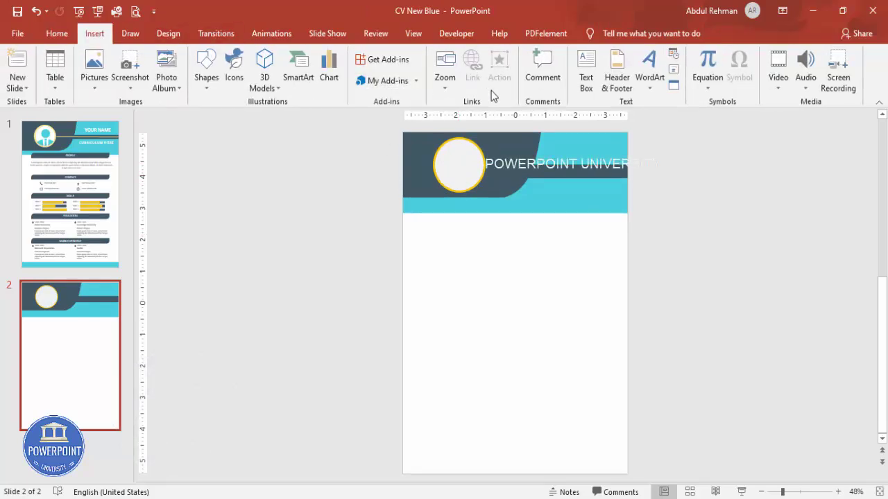